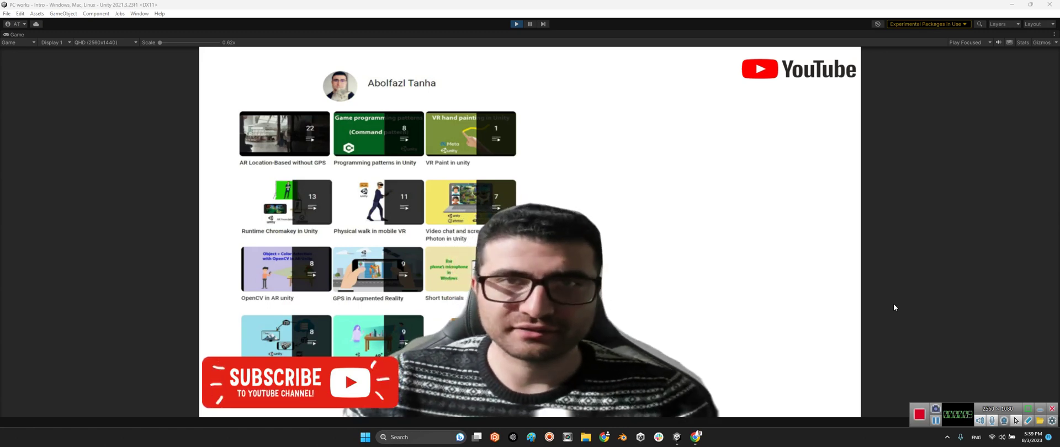
# - Exit Play mode so the YouTube intro scene stops running
pyautogui.click(516, 24)
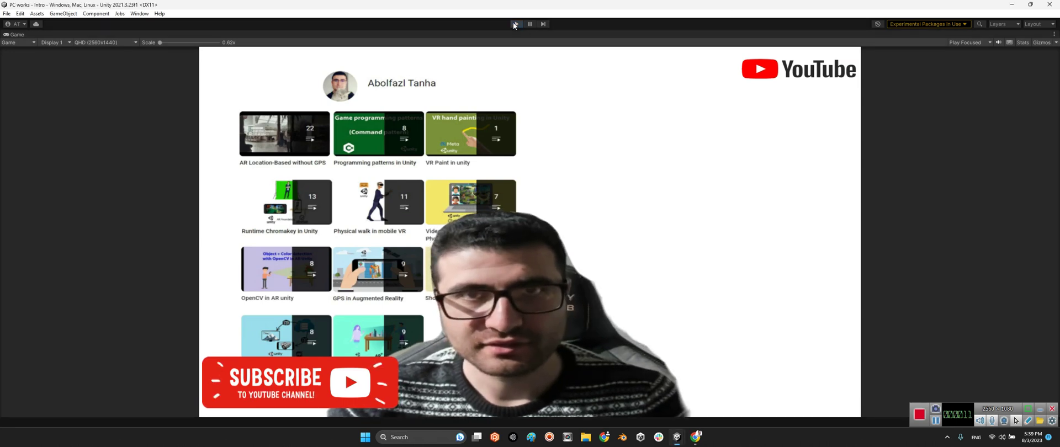
# - Show the Unity-UIGradient GitHub repository, its Download ZIP option and its URL
pyautogui.hotkey('alt', 'Tab')
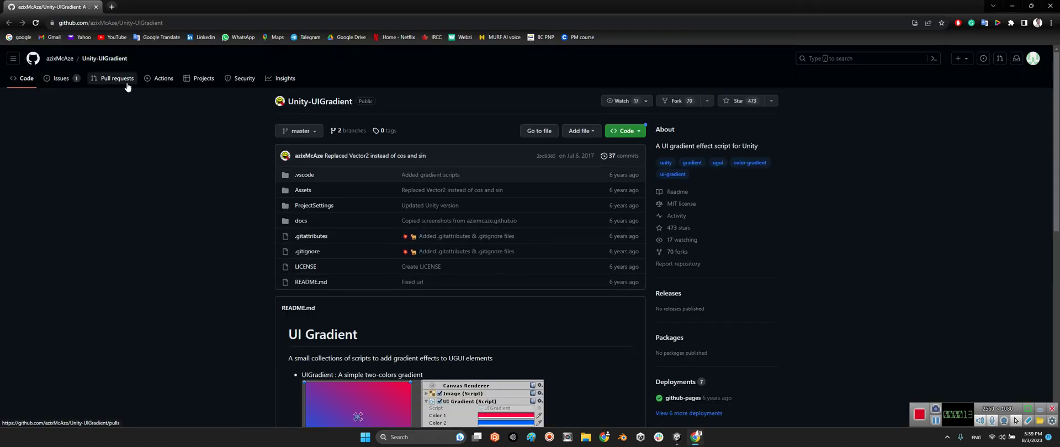
pyautogui.moveTo(62, 66)
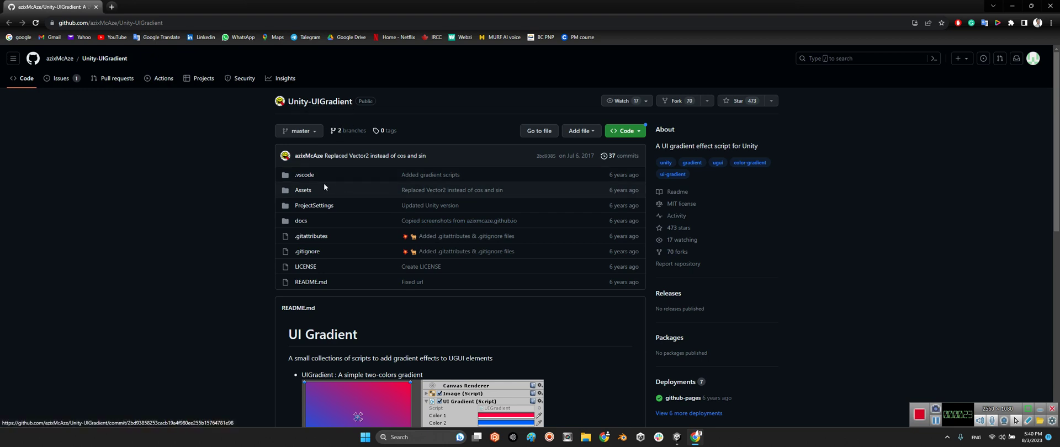
pyautogui.click(625, 131)
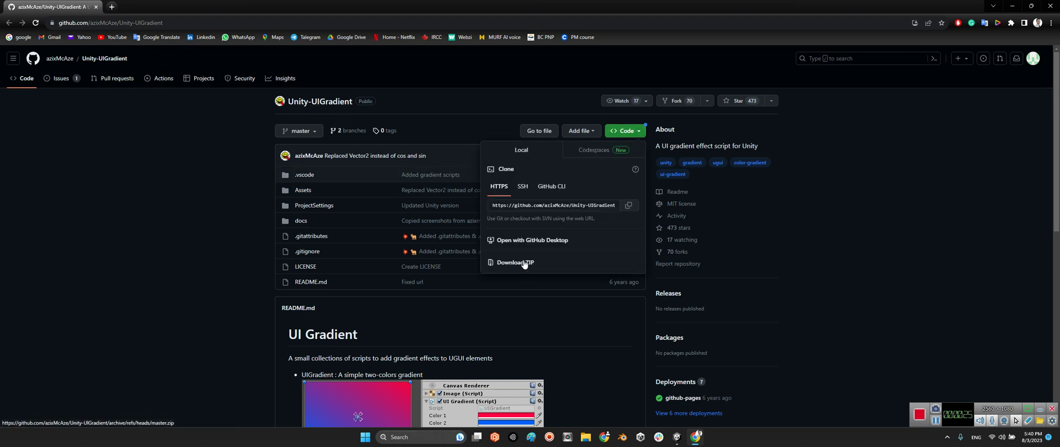
pyautogui.click(260, 202)
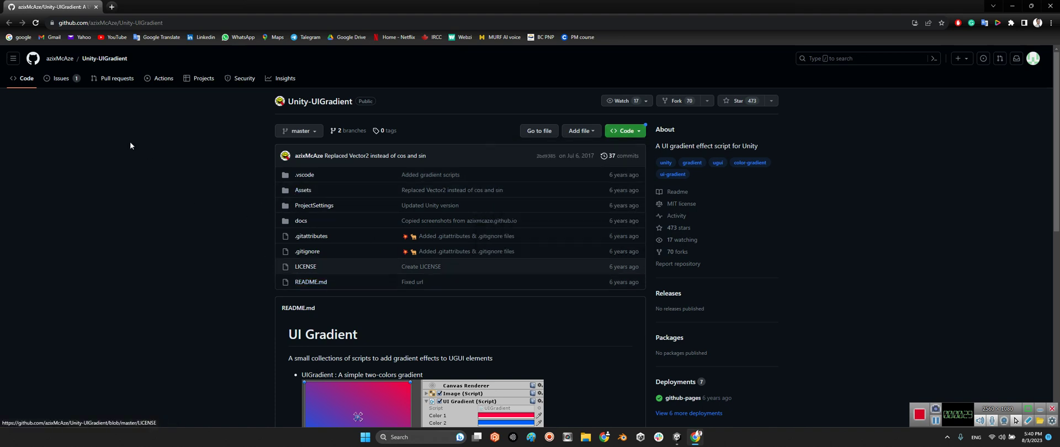
pyautogui.click(98, 26)
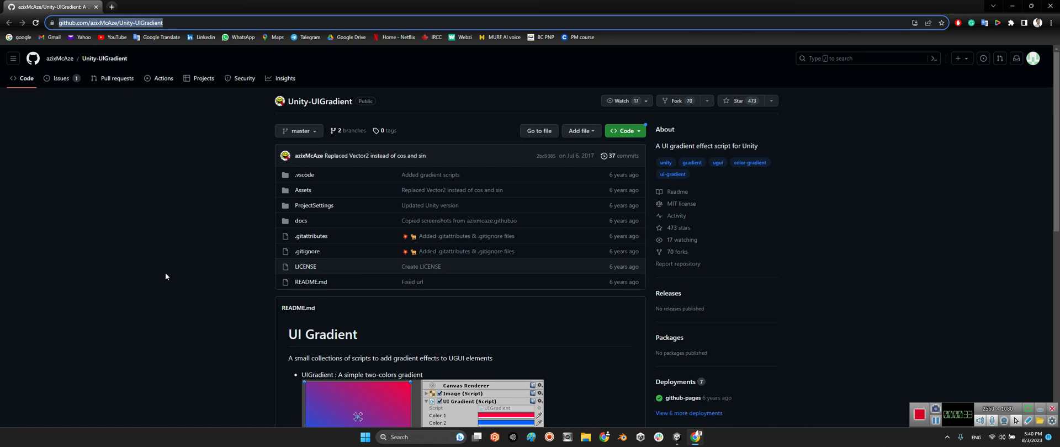
pyautogui.moveTo(677, 436)
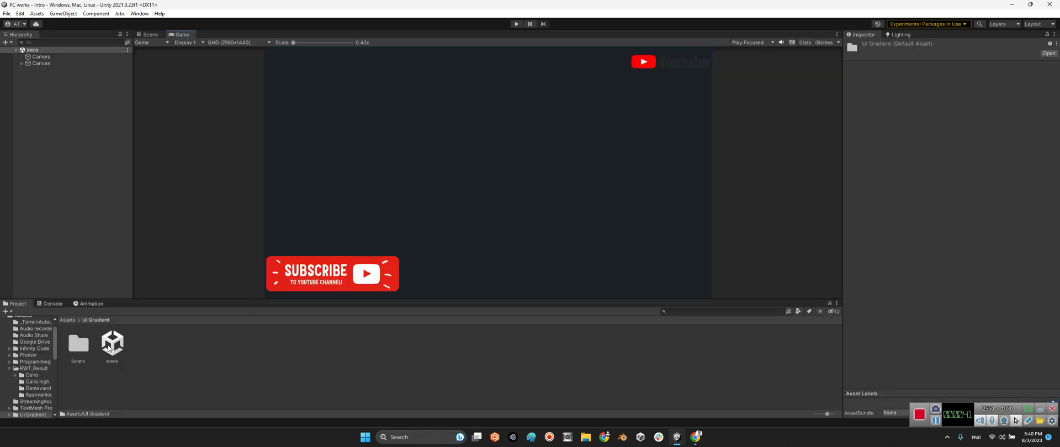
# - Open the UI Gradient sample scene and clear the Console error
pyautogui.doubleClick(112, 345)
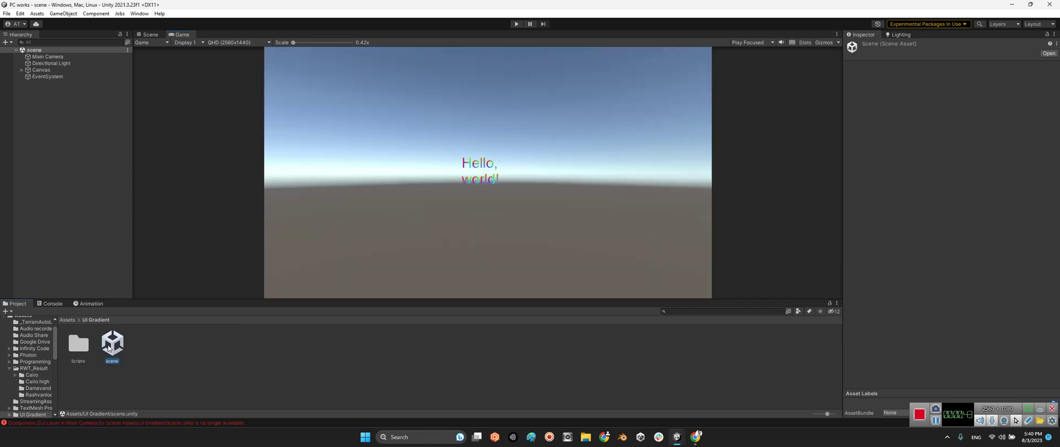
pyautogui.click(52, 304)
pyautogui.click(14, 312)
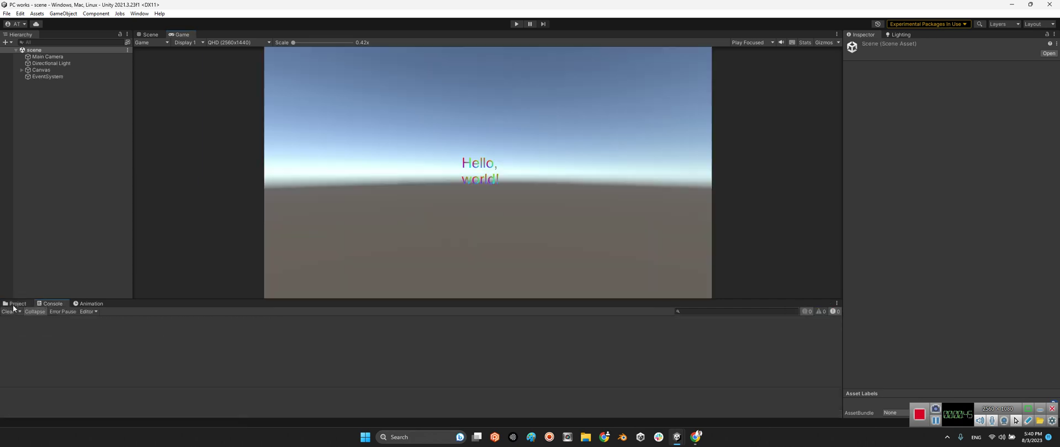
pyautogui.click(16, 304)
# - Select Canvas's Text (1) and view its Text 4 Corners Gradient in the Scene view
pyautogui.click(31, 69)
pyautogui.click(21, 69)
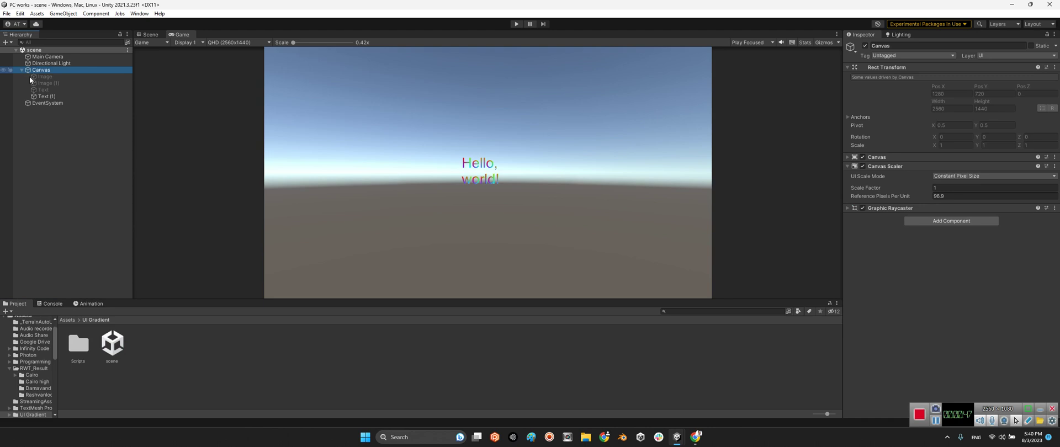
pyautogui.click(41, 96)
pyautogui.click(150, 34)
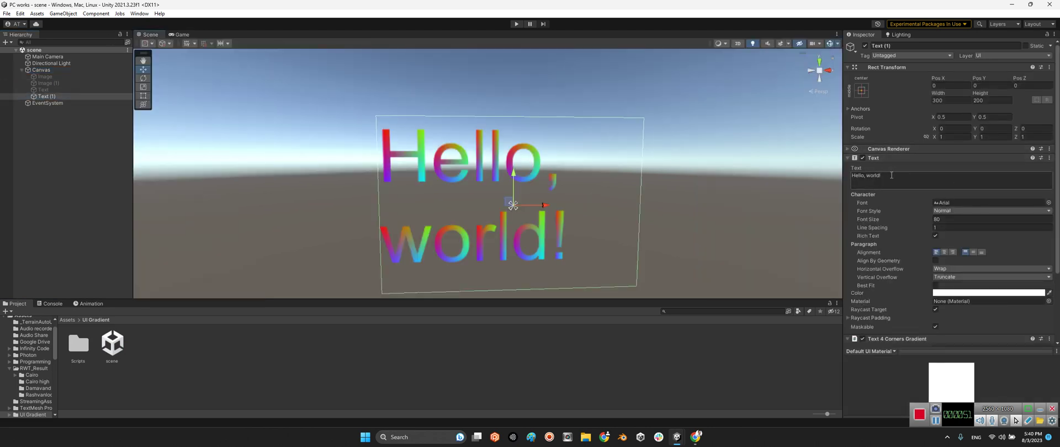
pyautogui.scroll(-3, 929, 250)
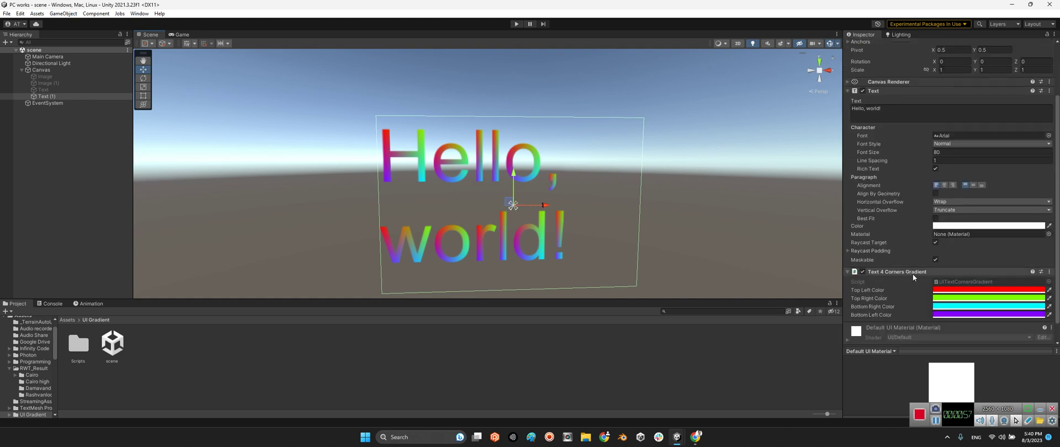
# - Set the gradient's Top Left Color to bright yellow and Top Right Color to red
pyautogui.click(960, 292)
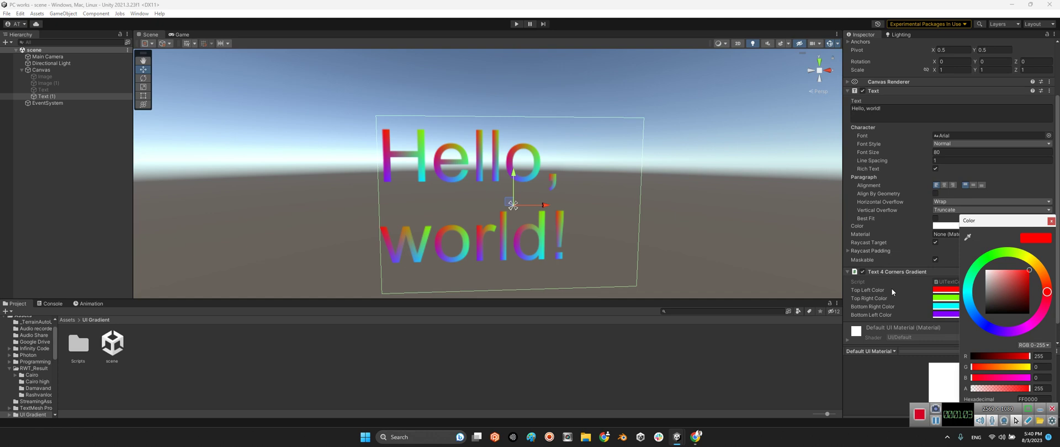
pyautogui.click(1031, 267)
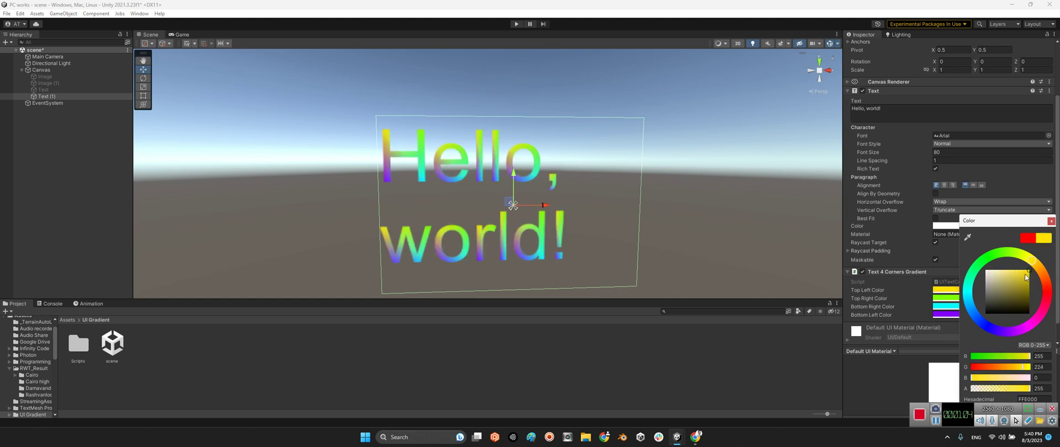
pyautogui.click(992, 280)
pyautogui.moveTo(993, 282)
pyautogui.mouseDown()
pyautogui.moveTo(981, 327)
pyautogui.moveTo(973, 255)
pyautogui.moveTo(1054, 250)
pyautogui.mouseUp()
pyautogui.click(1051, 221)
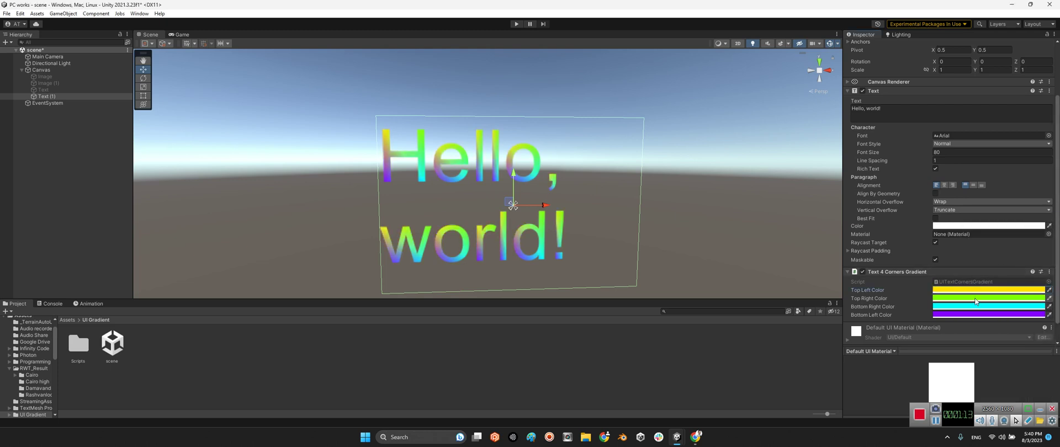
pyautogui.click(988, 298)
pyautogui.moveTo(1044, 278)
pyautogui.mouseDown()
pyautogui.moveTo(1039, 266)
pyautogui.moveTo(1048, 295)
pyautogui.mouseUp()
pyautogui.click(1052, 221)
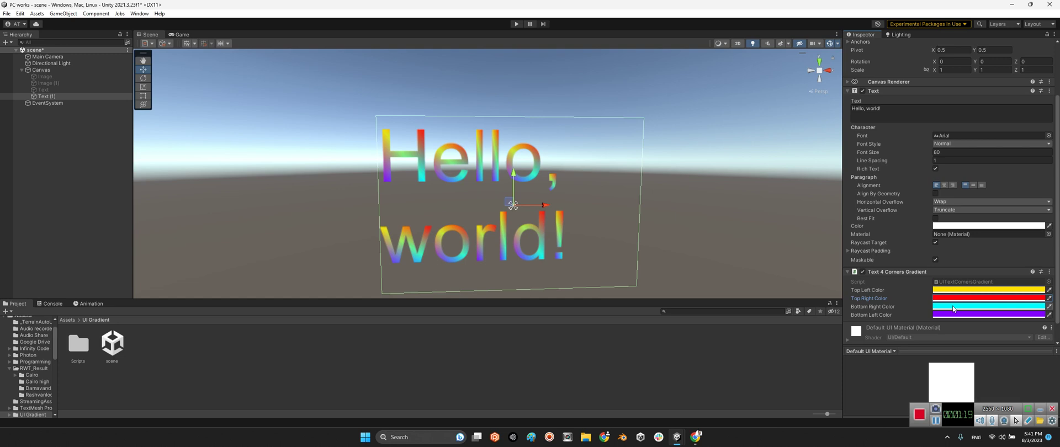
# - Set Bottom Right Color to near-white and Bottom Left Color to bright green
pyautogui.click(953, 309)
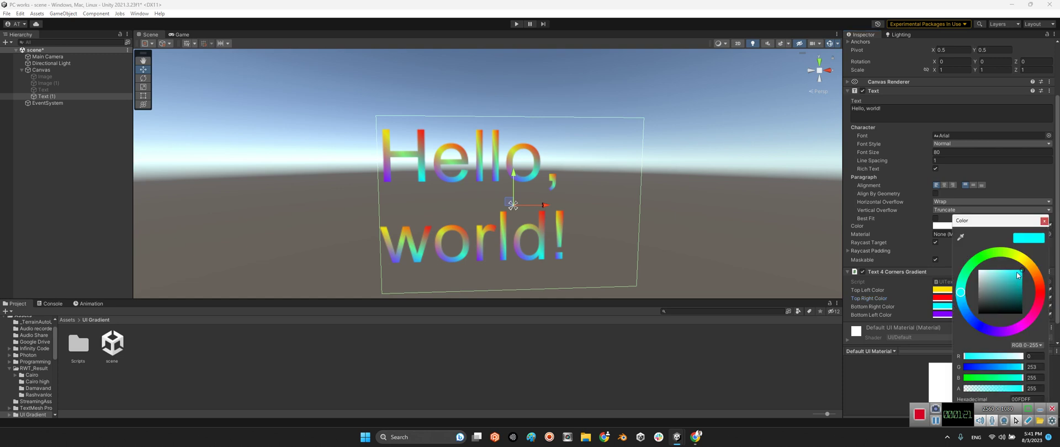
pyautogui.moveTo(1019, 275); pyautogui.dragTo(966, 274)
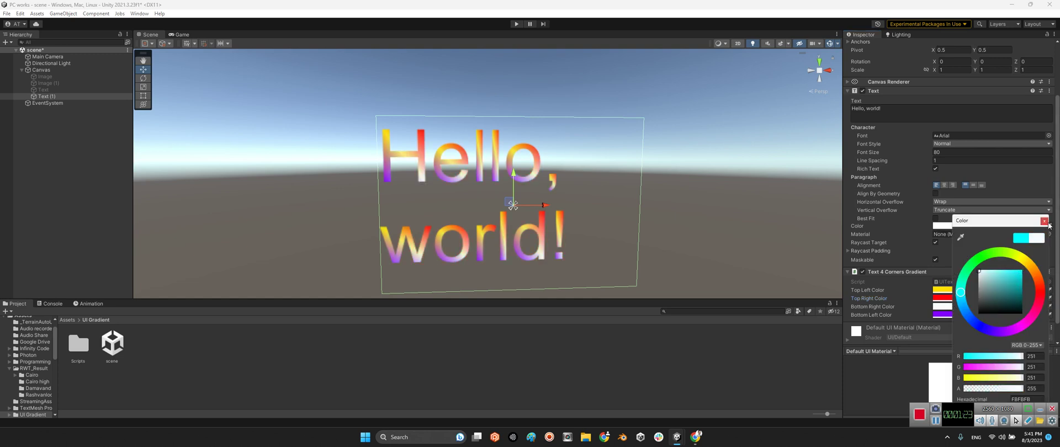
pyautogui.click(1044, 220)
pyautogui.click(943, 315)
pyautogui.moveTo(1001, 303); pyautogui.dragTo(958, 332)
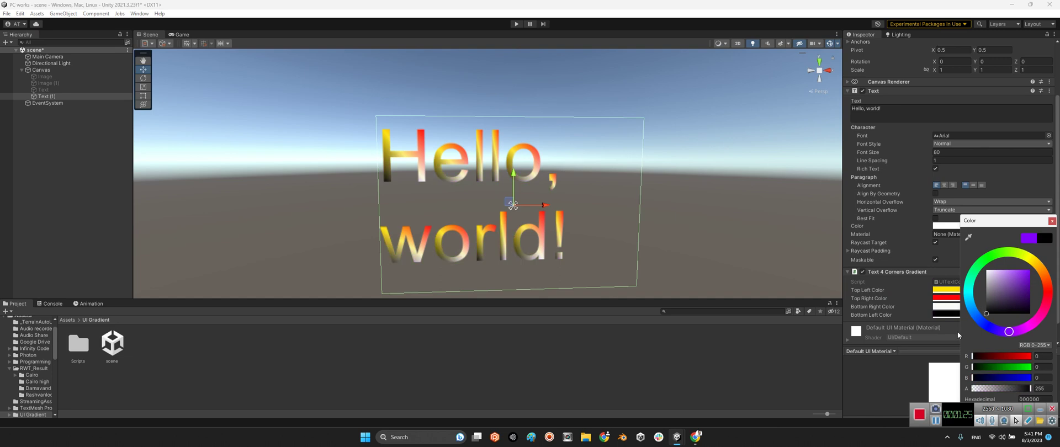
pyautogui.moveTo(993, 309); pyautogui.dragTo(1030, 270)
pyautogui.click(983, 261)
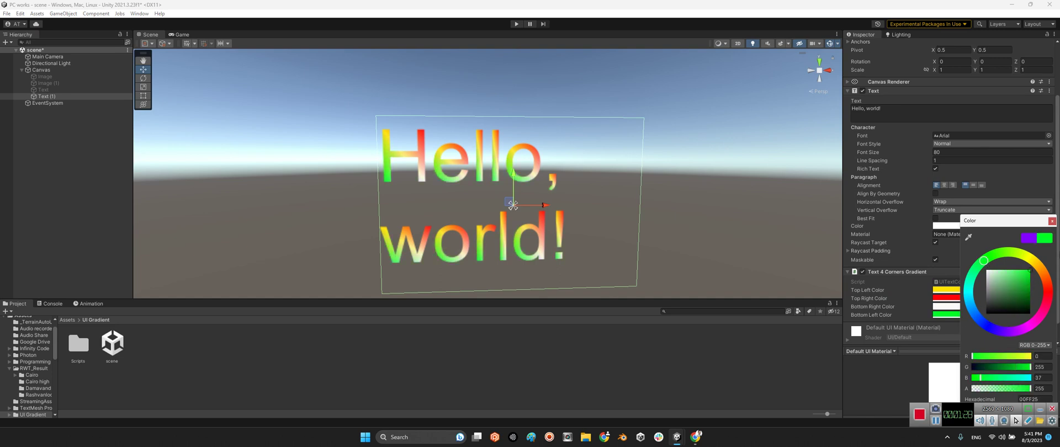
pyautogui.click(1051, 221)
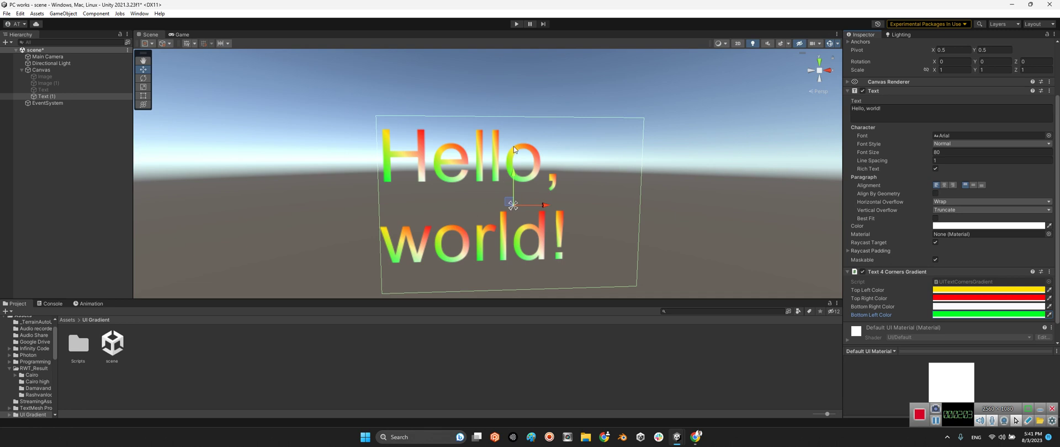
# - Deactivate Text (1) and activate the Image object to show its gradient
pyautogui.click(38, 96)
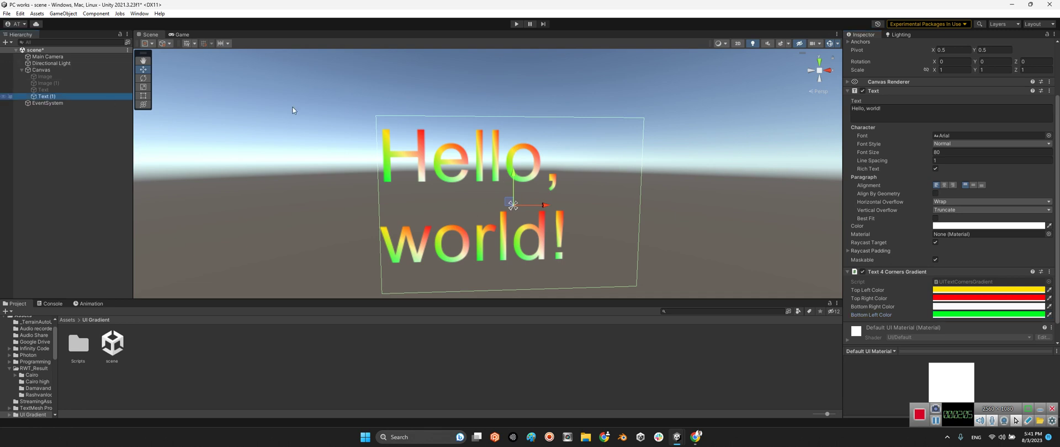
pyautogui.scroll(3, 863, 71)
pyautogui.click(865, 45)
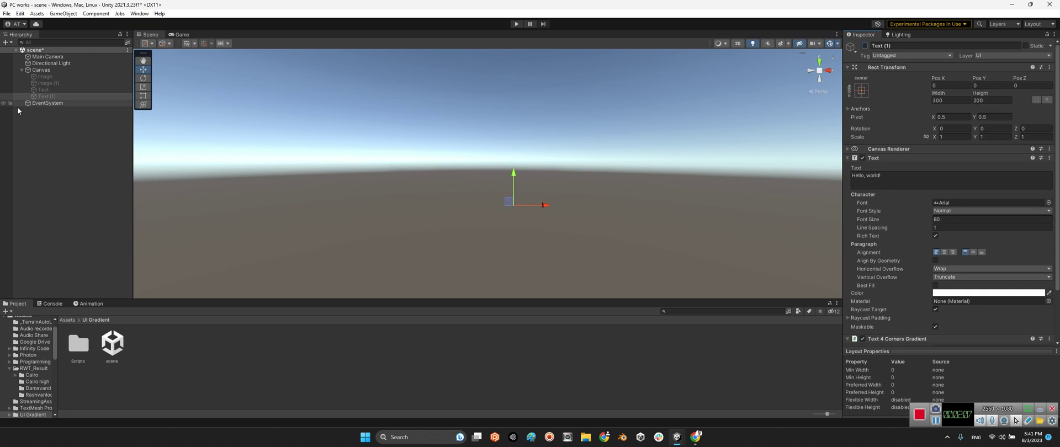
pyautogui.click(46, 78)
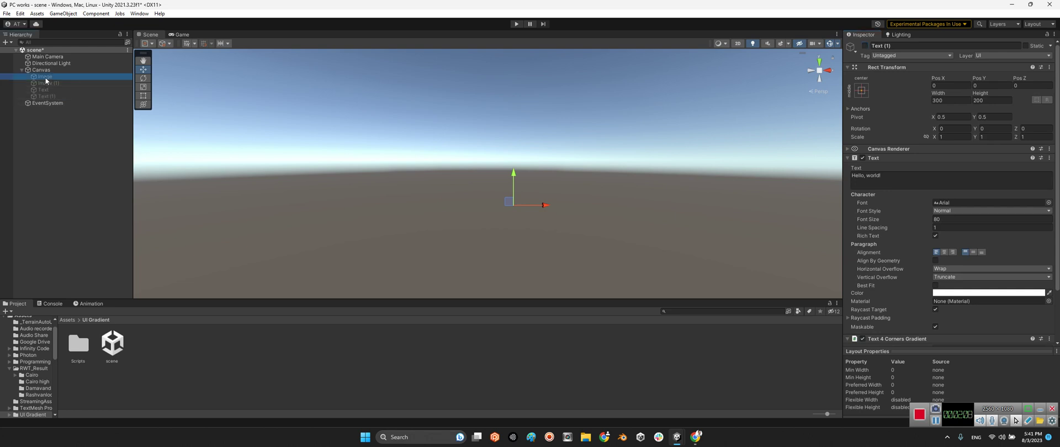
pyautogui.click(865, 46)
pyautogui.keyDown('alt'); pyautogui.moveTo(580, 191); pyautogui.dragTo(644, 180); pyautogui.keyUp('alt')
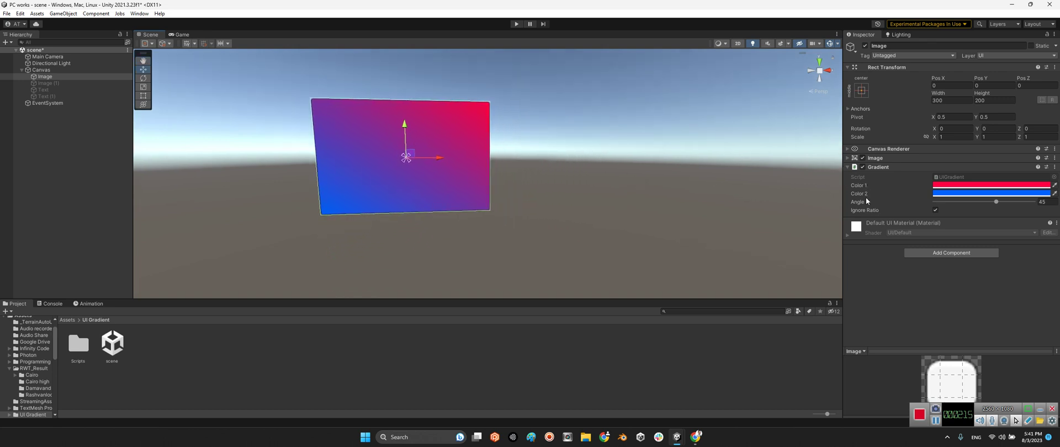
# - Activate Image (1) and move it to the right of the first image
pyautogui.click(48, 83)
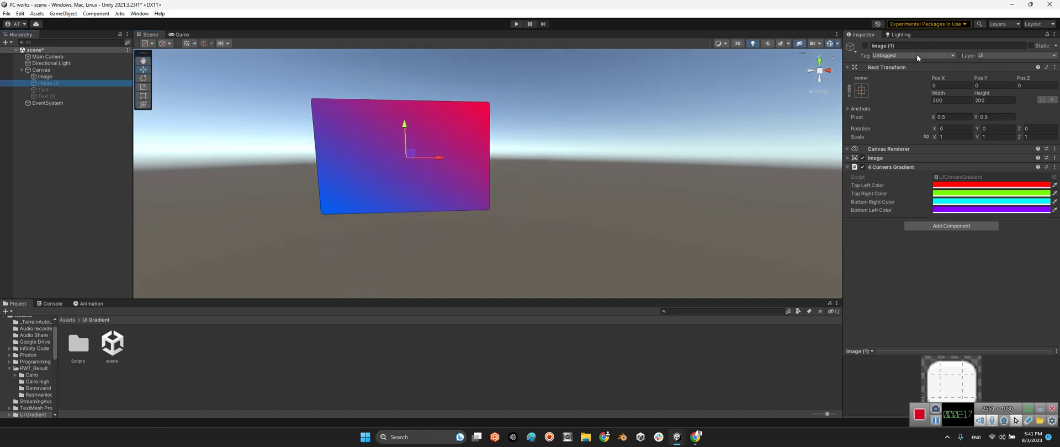
pyautogui.click(865, 46)
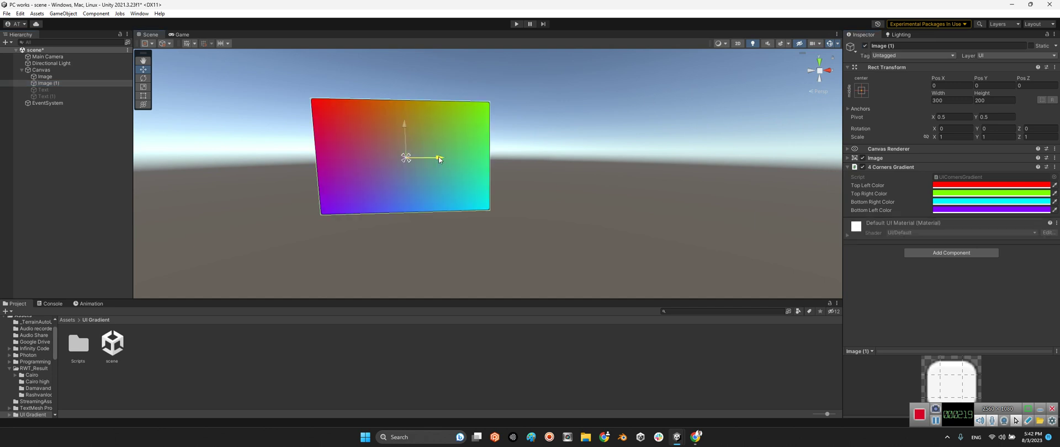
pyautogui.moveTo(438, 160); pyautogui.dragTo(622, 163)
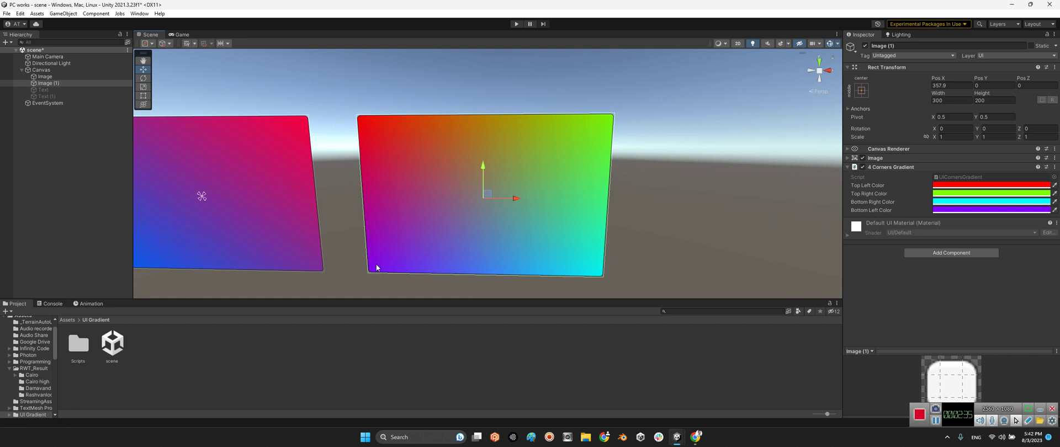
pyautogui.moveTo(539, 202)
pyautogui.keyDown('alt'); pyautogui.mouseDown()
pyautogui.moveTo(490, 230)
pyautogui.moveTo(544, 216)
pyautogui.mouseUp(); pyautogui.keyUp('alt')
pyautogui.click(47, 96)
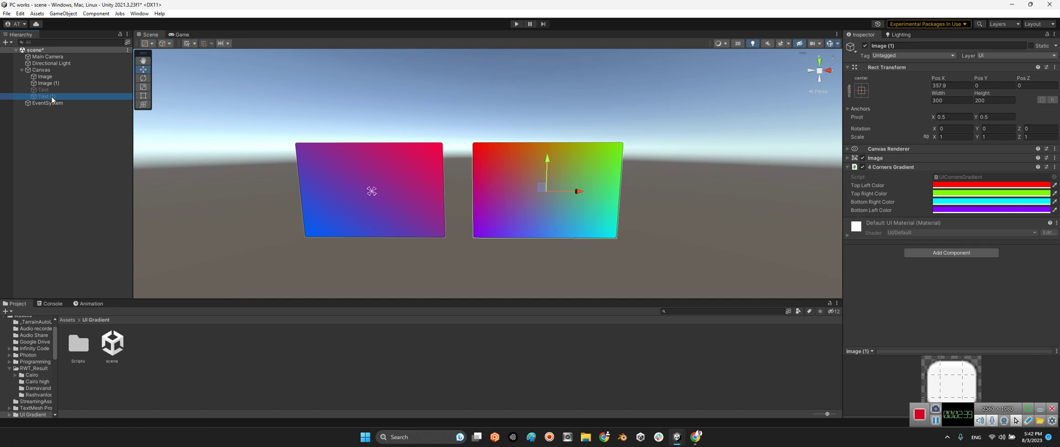
# - Re-enable Text (1) and place both Hello, world! texts below the image panels
pyautogui.click(864, 45)
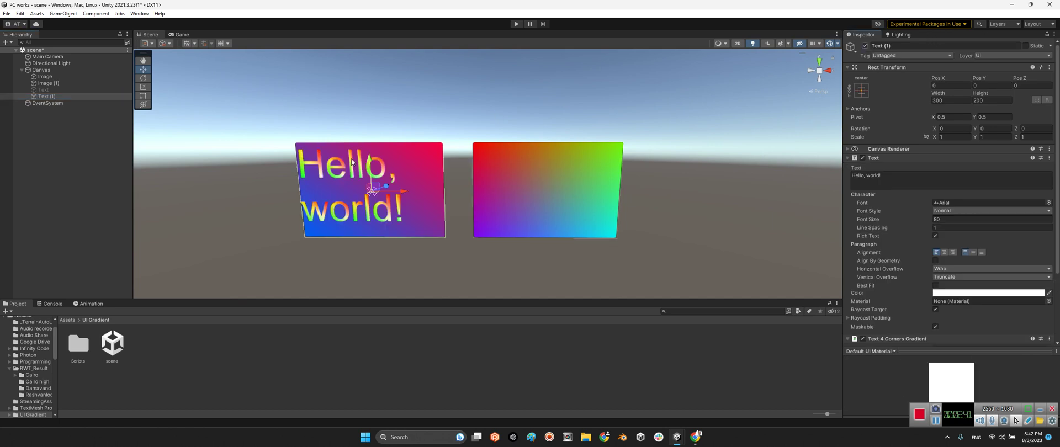
pyautogui.moveTo(370, 163); pyautogui.dragTo(397, 287)
pyautogui.keyDown('alt'); pyautogui.moveTo(420, 260); pyautogui.dragTo(433, 161); pyautogui.keyUp('alt')
pyautogui.click(43, 90)
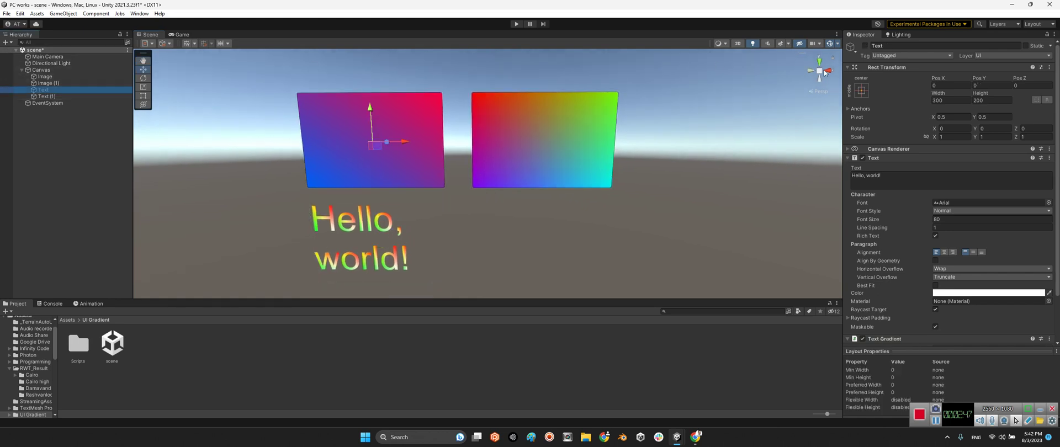
pyautogui.scroll(-2, 961, 230)
pyautogui.scroll(2, 962, 230)
pyautogui.moveTo(407, 143); pyautogui.dragTo(573, 241)
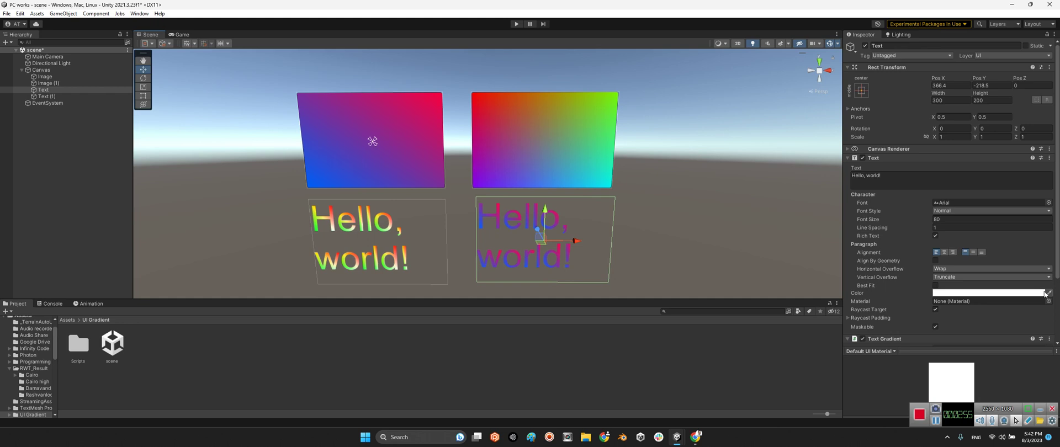
# - Set the Text Gradient to white for Color 1 and orange-red (FF3200) for Color 2
pyautogui.scroll(-3, 950, 265)
pyautogui.click(946, 277)
pyautogui.moveTo(1037, 286); pyautogui.dragTo(965, 269)
pyautogui.click(1052, 220)
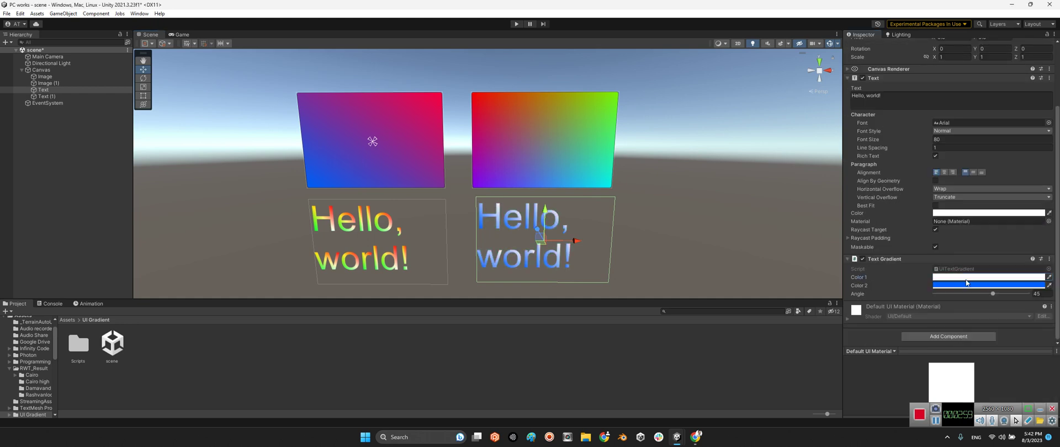
pyautogui.click(946, 285)
pyautogui.click(1048, 282)
pyautogui.moveTo(1048, 282)
pyautogui.mouseDown()
pyautogui.moveTo(1027, 284)
pyautogui.moveTo(1043, 293)
pyautogui.moveTo(1051, 268)
pyautogui.mouseUp()
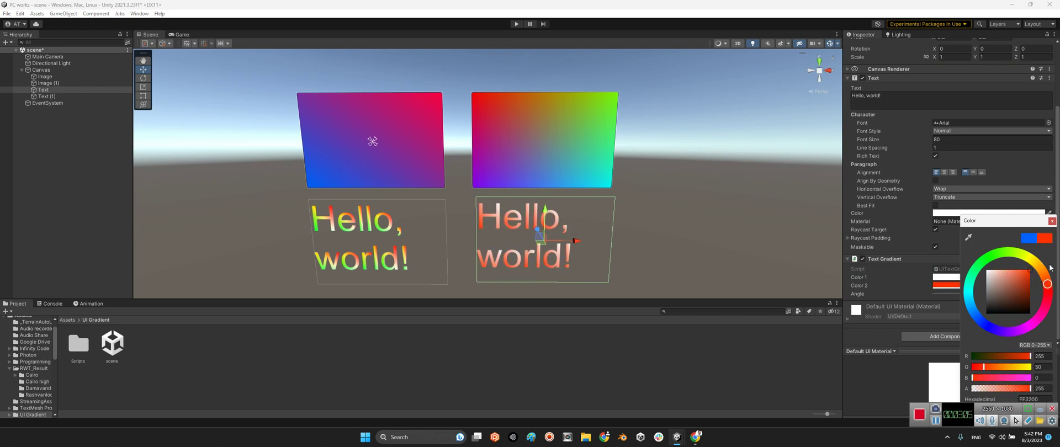
pyautogui.click(1052, 221)
pyautogui.click(681, 253)
pyautogui.moveTo(681, 253); pyautogui.dragTo(707, 228, button='right')
pyautogui.click(101, 215)
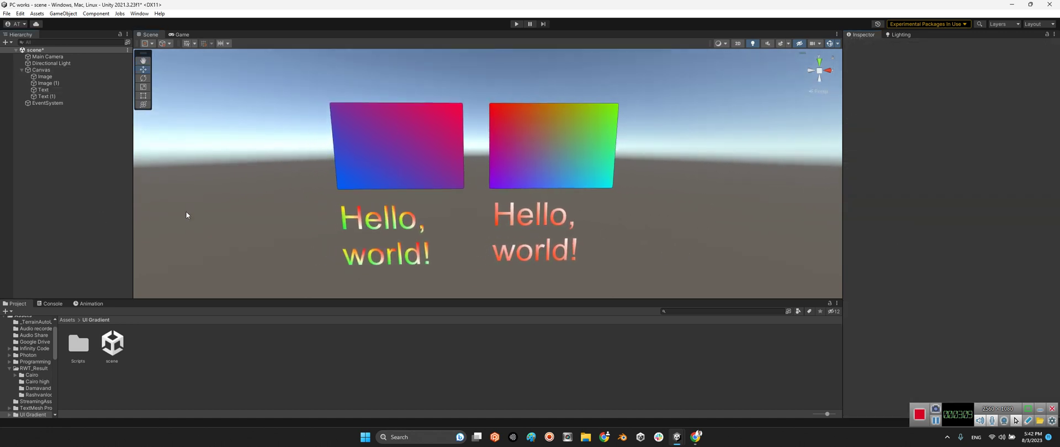
pyautogui.moveTo(304, 230); pyautogui.dragTo(300, 216, button='right')
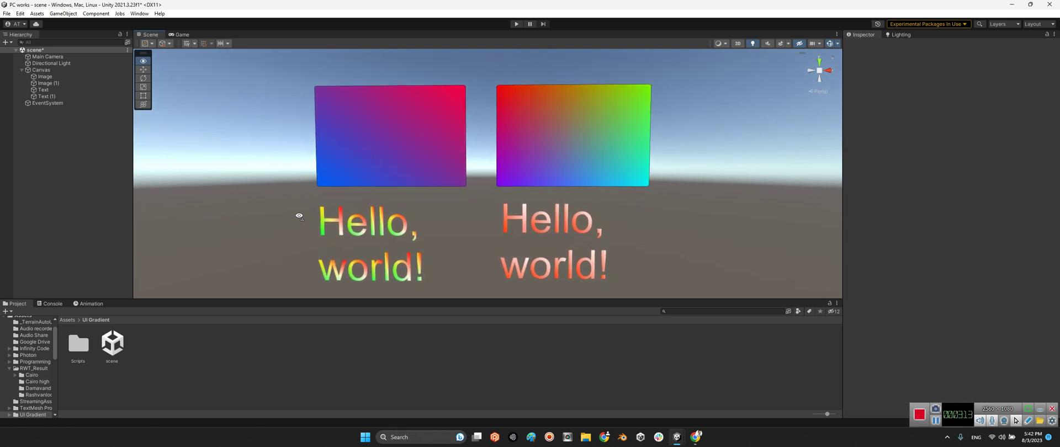